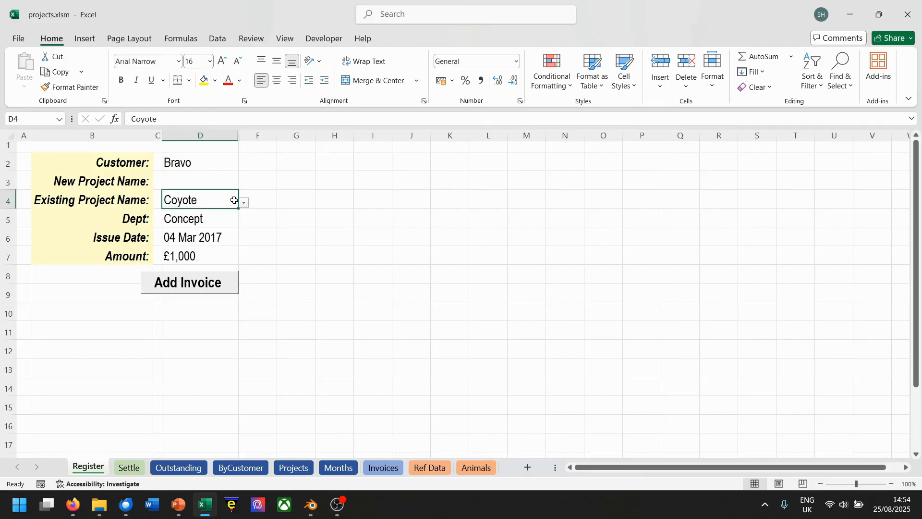
Set the existing project name to Lion and the department to Test in the invoice form.
left_click(244, 202)
left_click(191, 238)
left_click(211, 220)
left_click(244, 222)
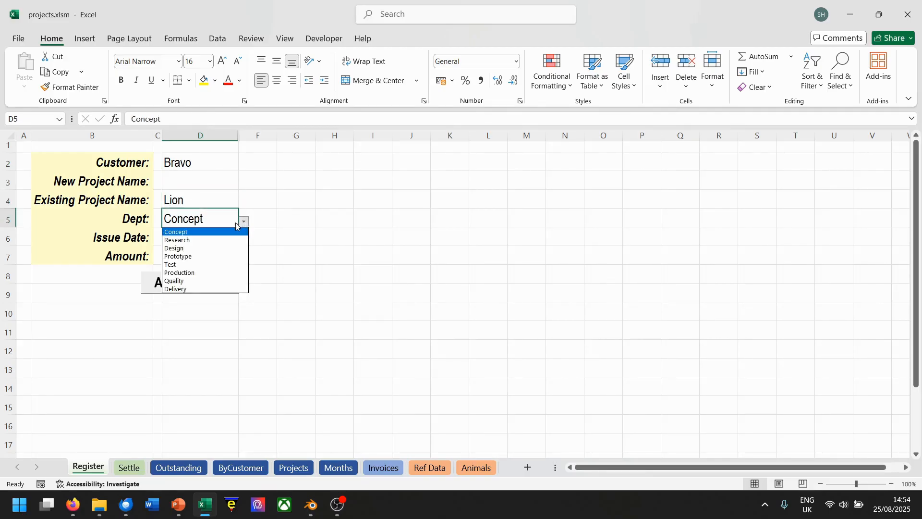
left_click(187, 264)
Set the invoice's issue date to 04 Mar 2019 and its amount to £18,000.
left_click(197, 236)
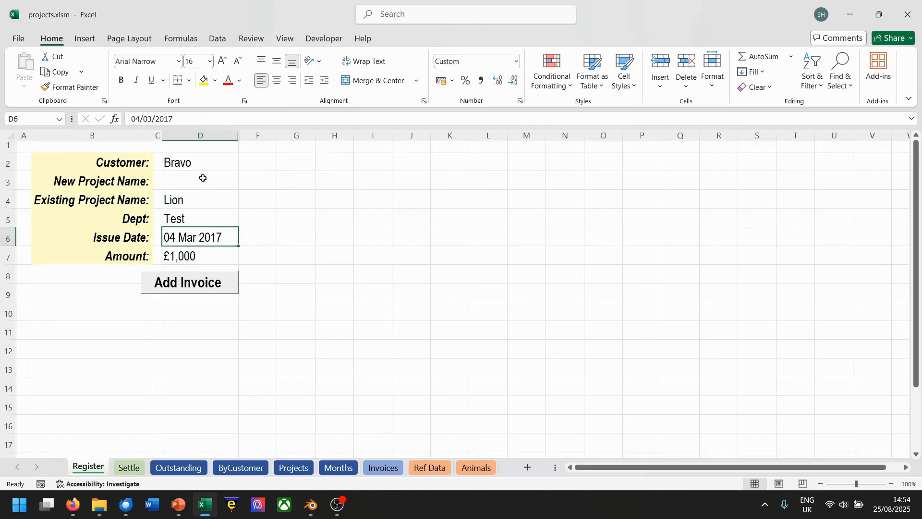
left_click_drag(169, 119, 197, 121)
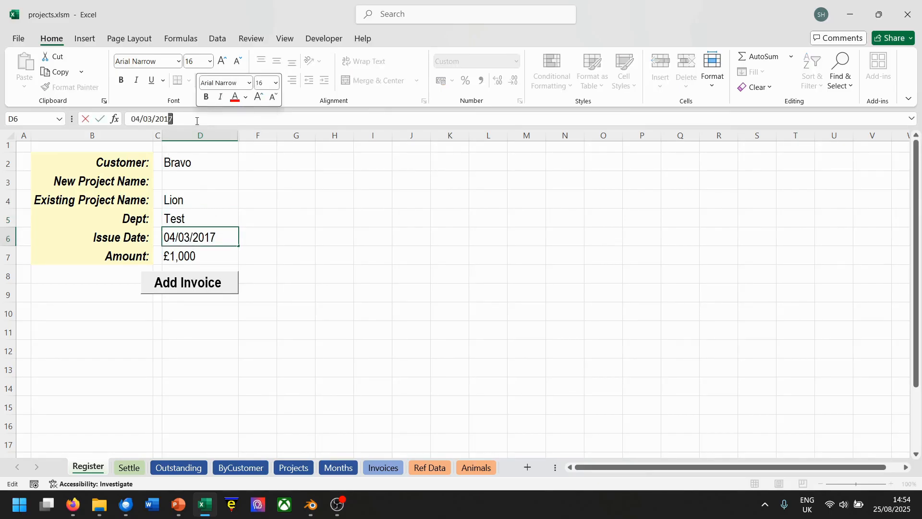
type("9")
key("Return")
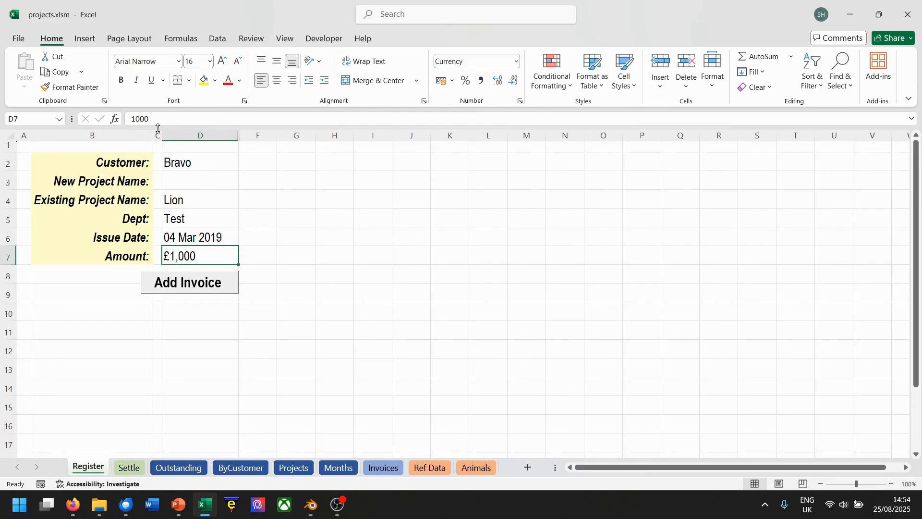
left_click(138, 119)
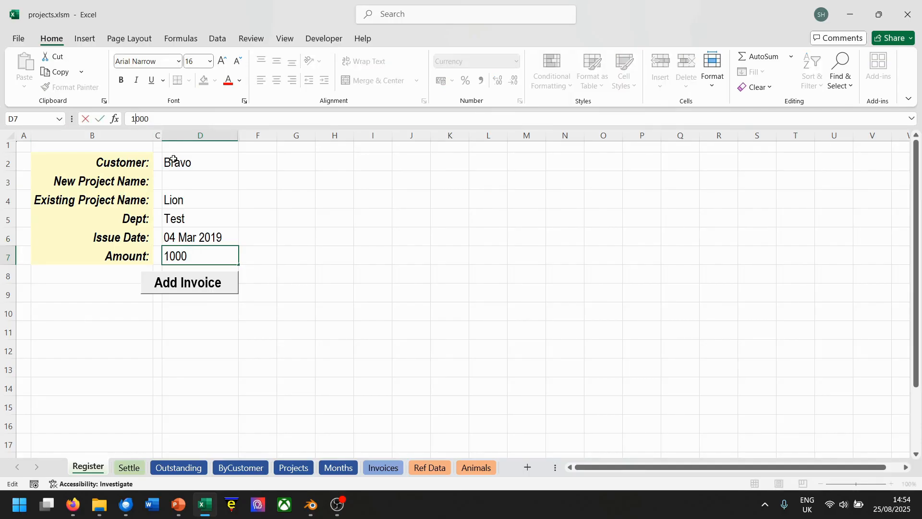
type("8")
key("Return")
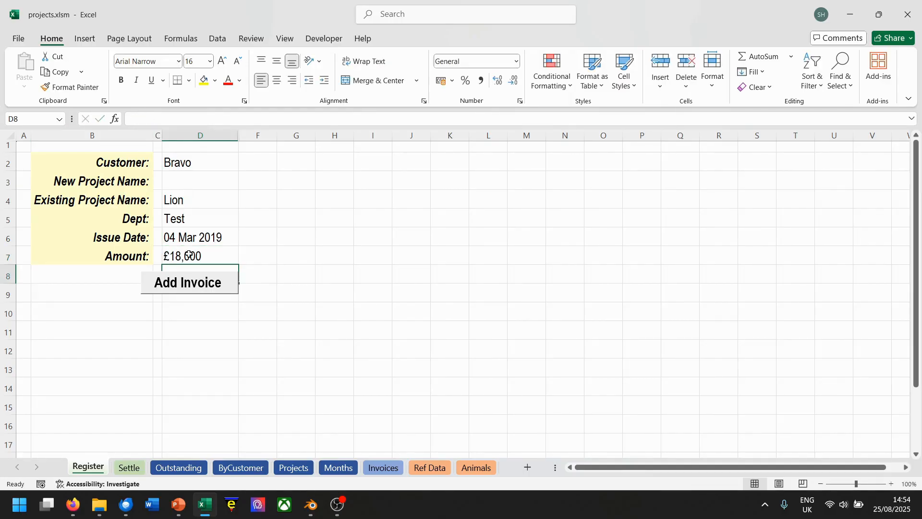
Add the Lion invoice and check the Projects sheet before returning to the Register sheet.
left_click(188, 283)
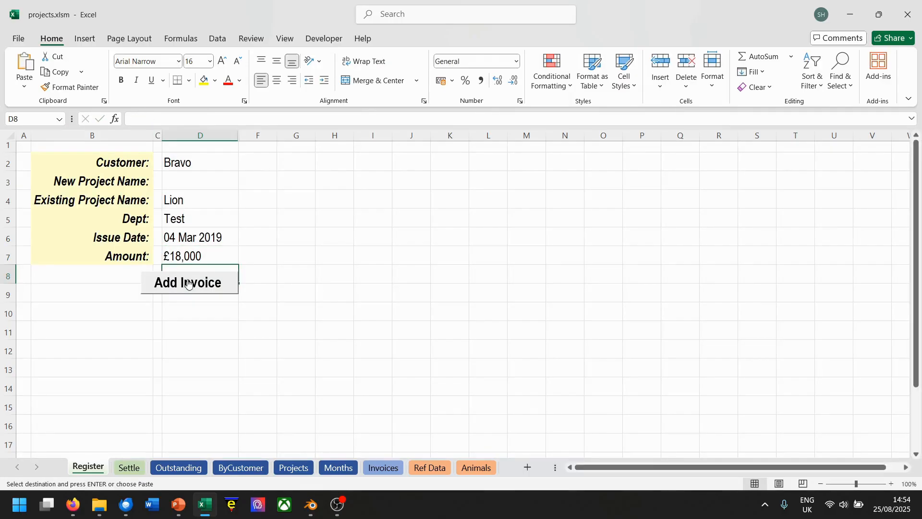
left_click(296, 466)
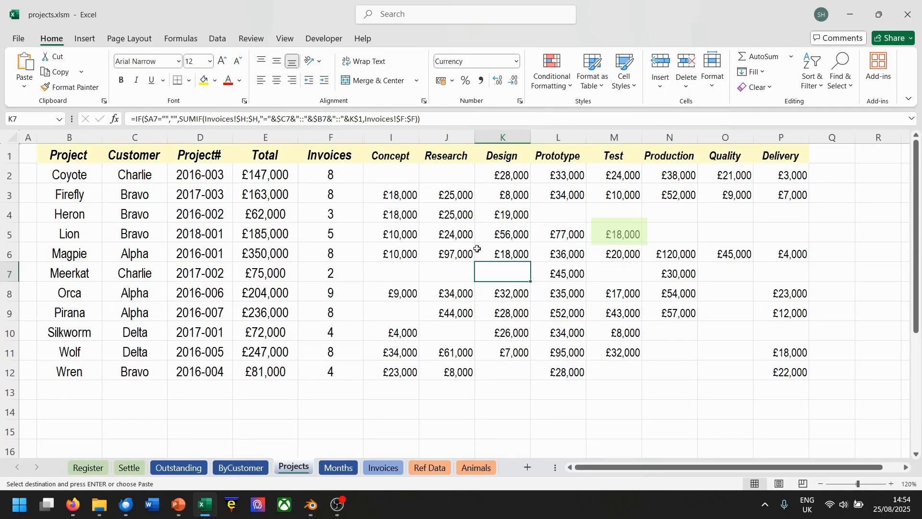
left_click(88, 467)
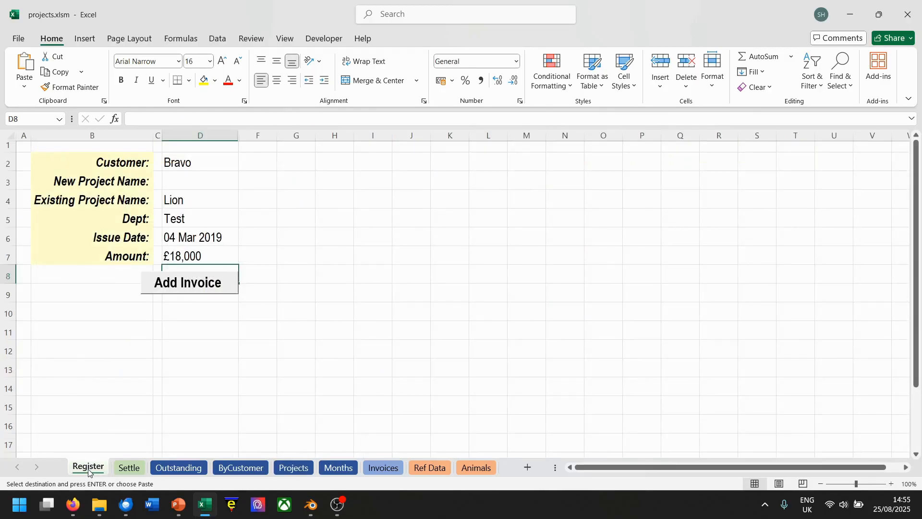
Enter Kiwi as the new project name and choose Charlie as the customer.
left_click(193, 179)
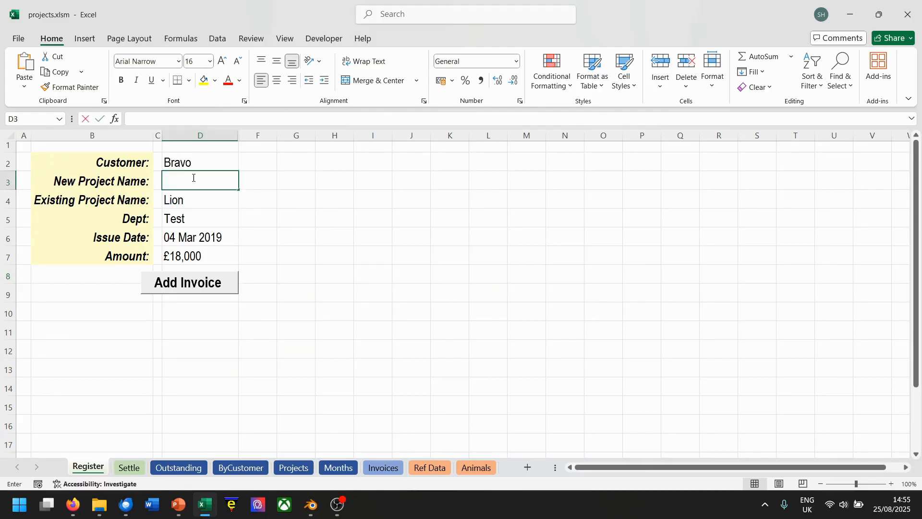
type("Kiwi")
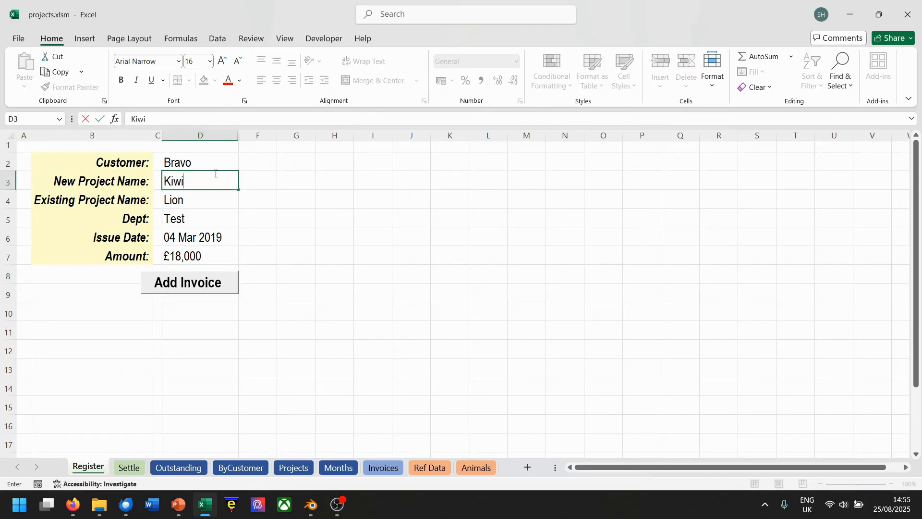
left_click(214, 161)
left_click(244, 166)
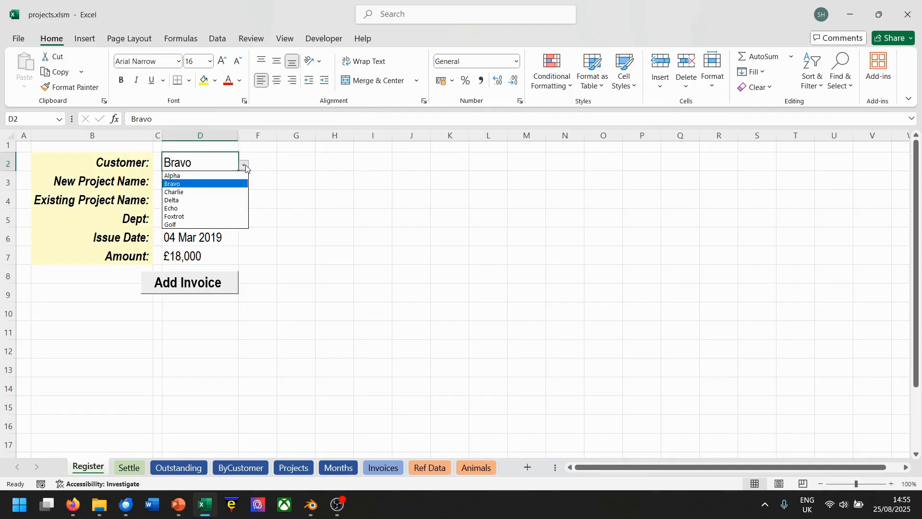
left_click(187, 191)
Set the department to Concept and change the issue date to 04 May 2019.
left_click(197, 223)
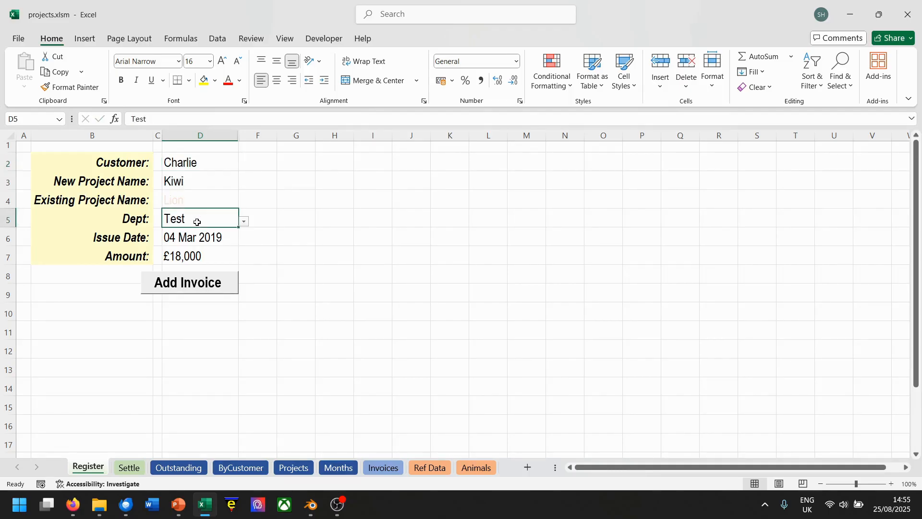
left_click(245, 221)
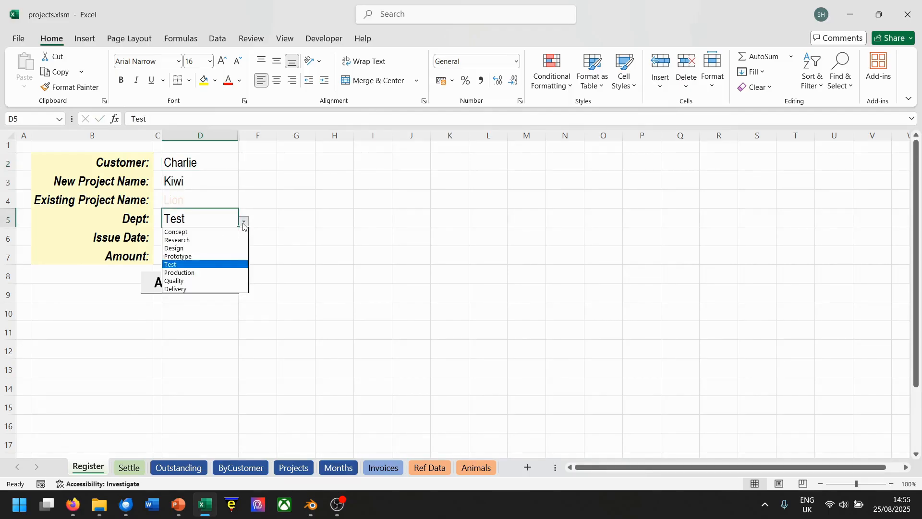
left_click(203, 236)
left_click(203, 243)
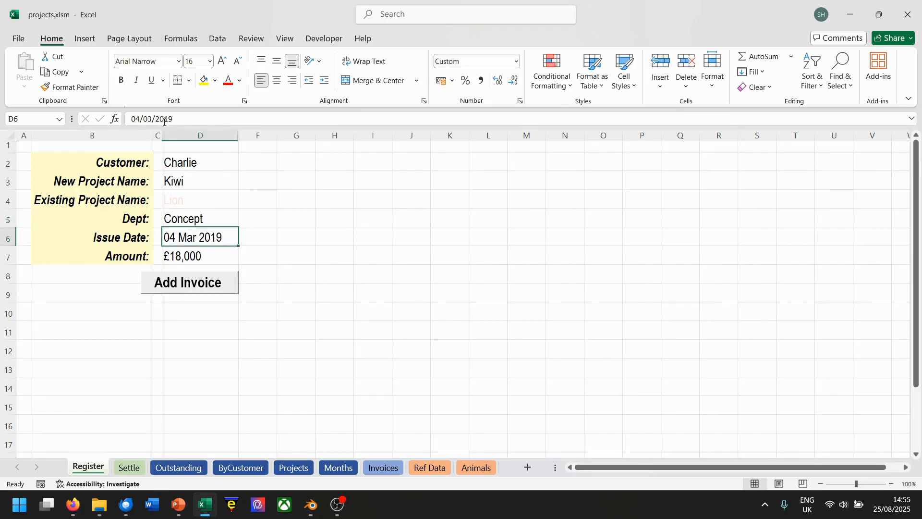
left_click(148, 118)
key("BackSpace")
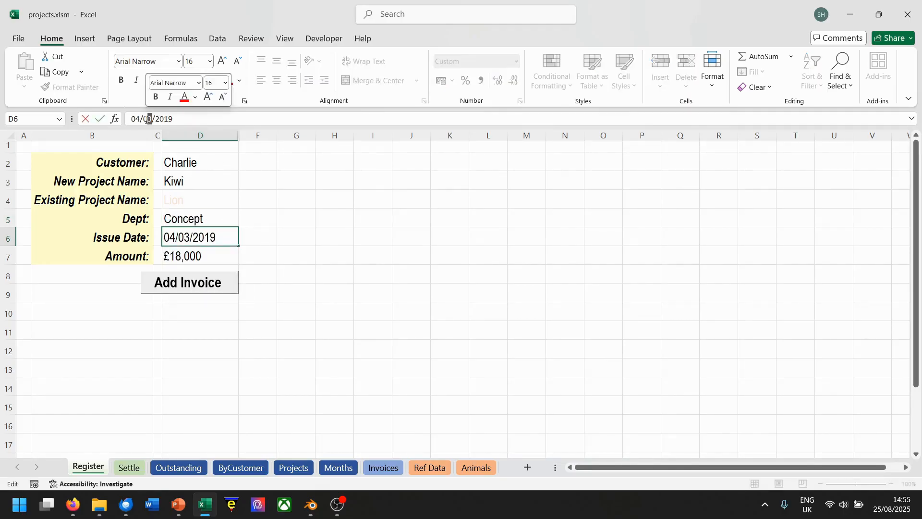
type("5")
Set the amount to £1,000 and add the invoice for the new Kiwi project.
left_click(179, 257)
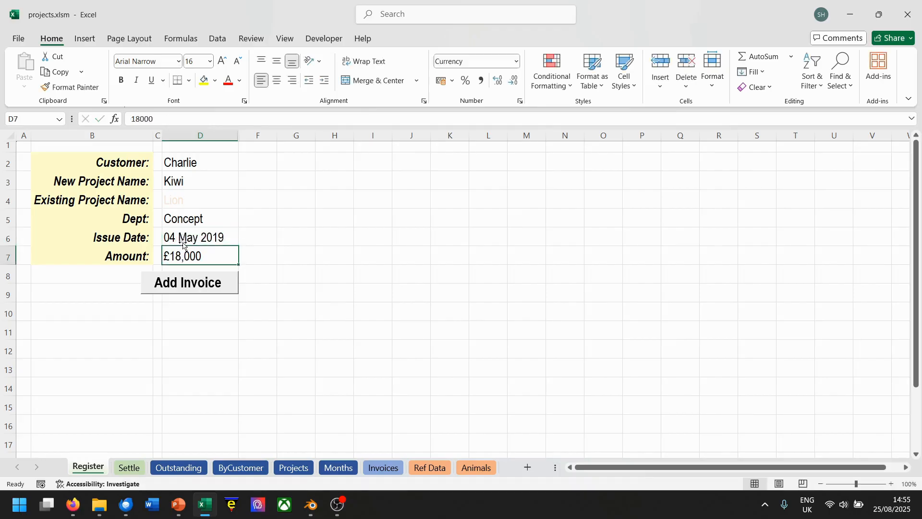
left_click(142, 123)
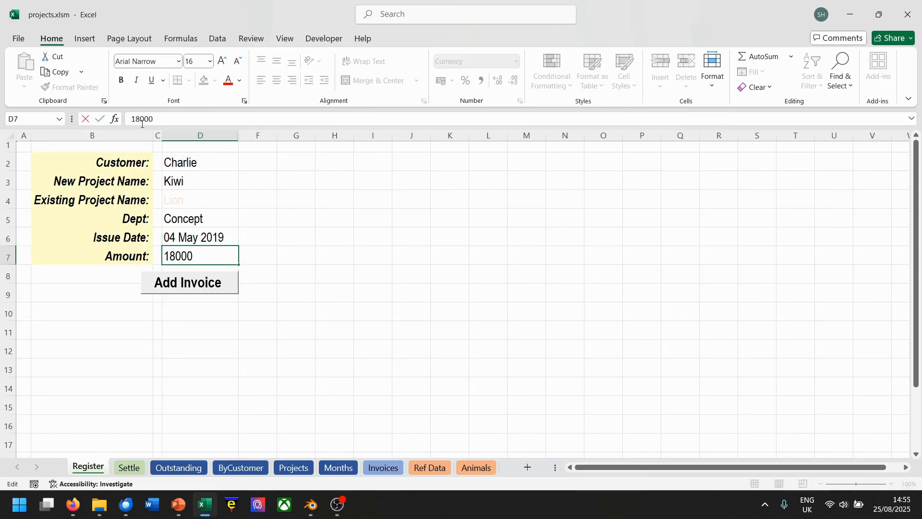
key("BackSpace")
left_click(194, 285)
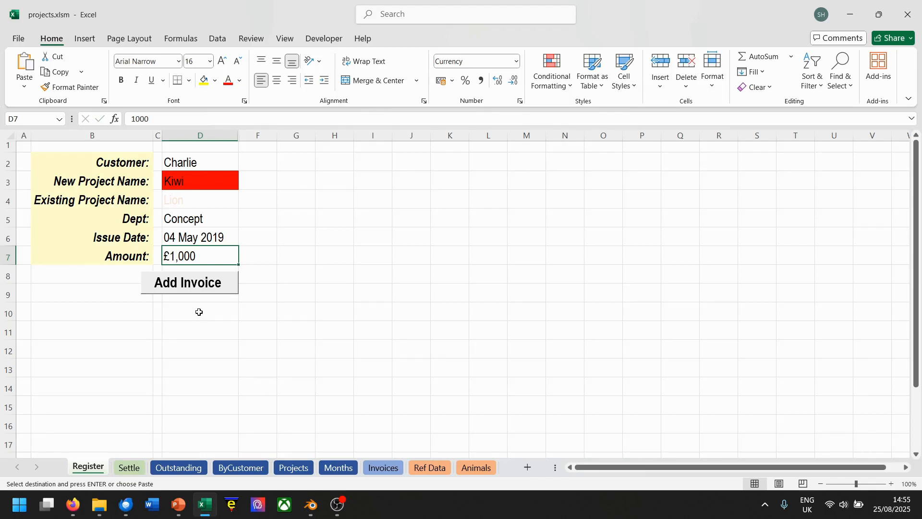
Clear the new project name and choose Kiwi as the existing project name.
left_click(231, 200)
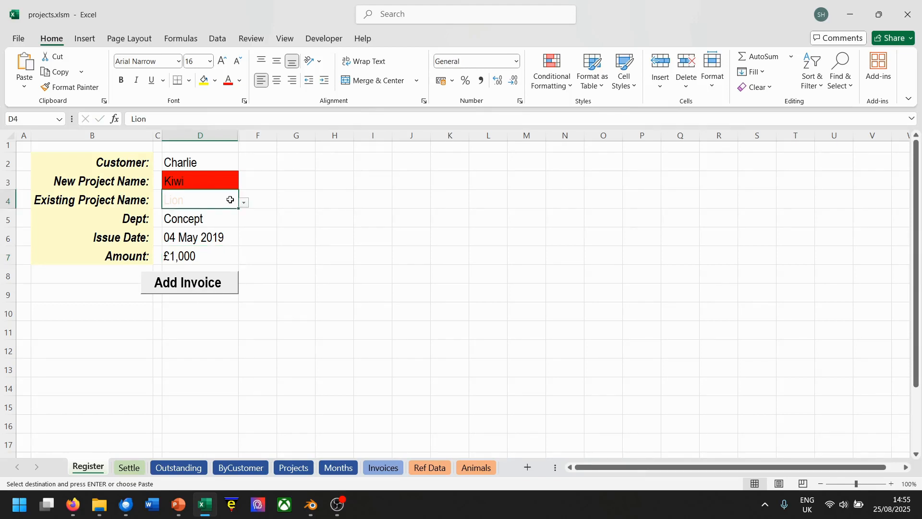
left_click(214, 179)
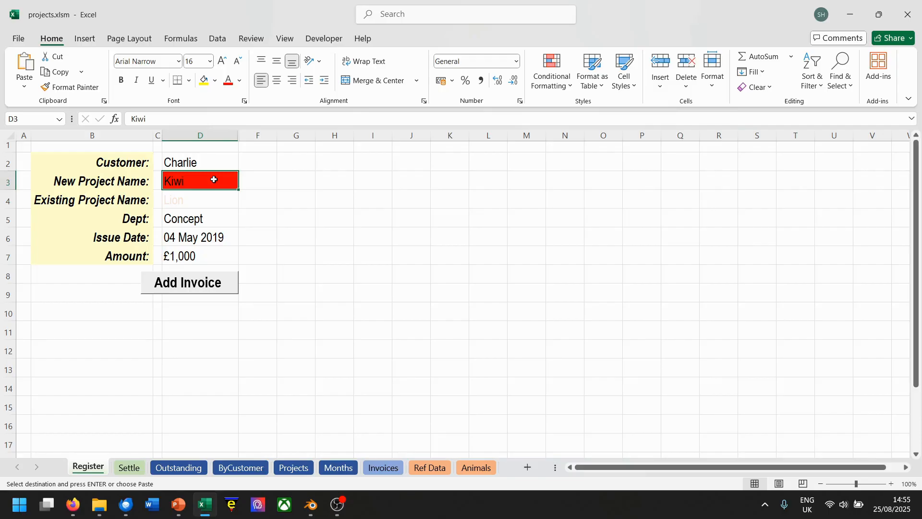
key("BackSpace")
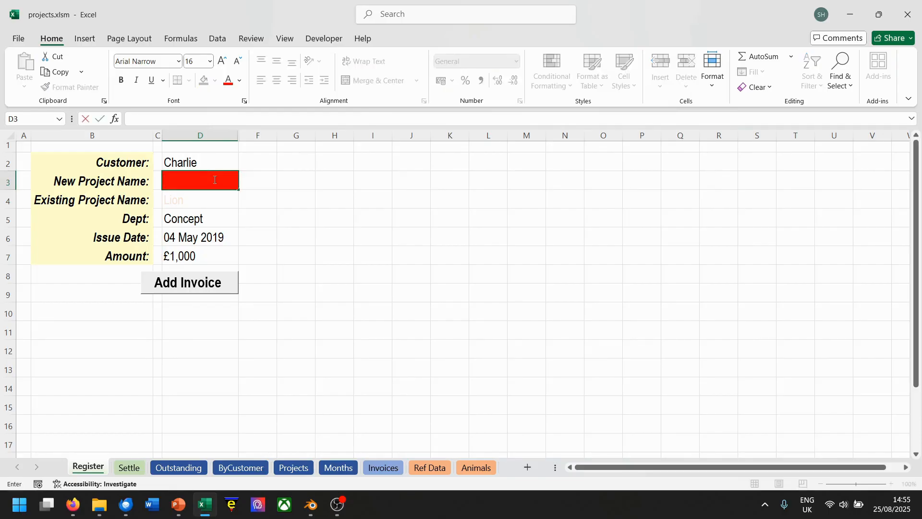
left_click(200, 200)
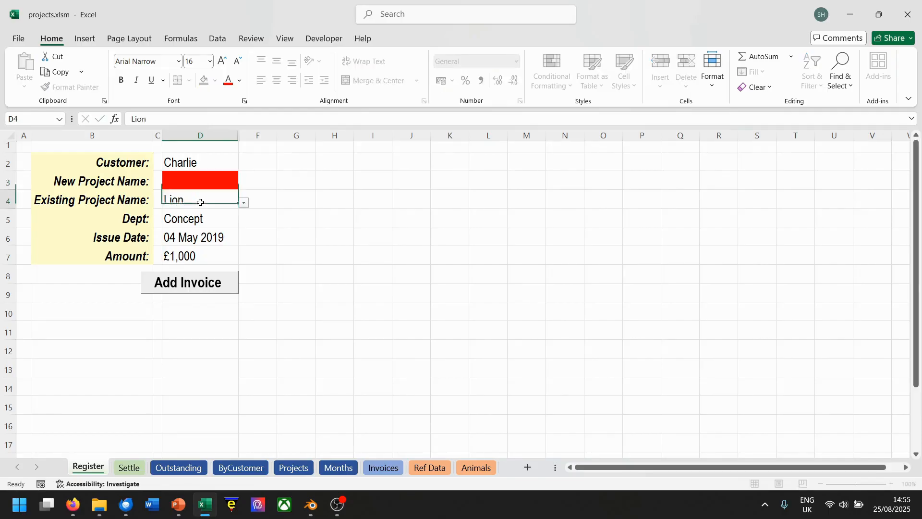
left_click(244, 204)
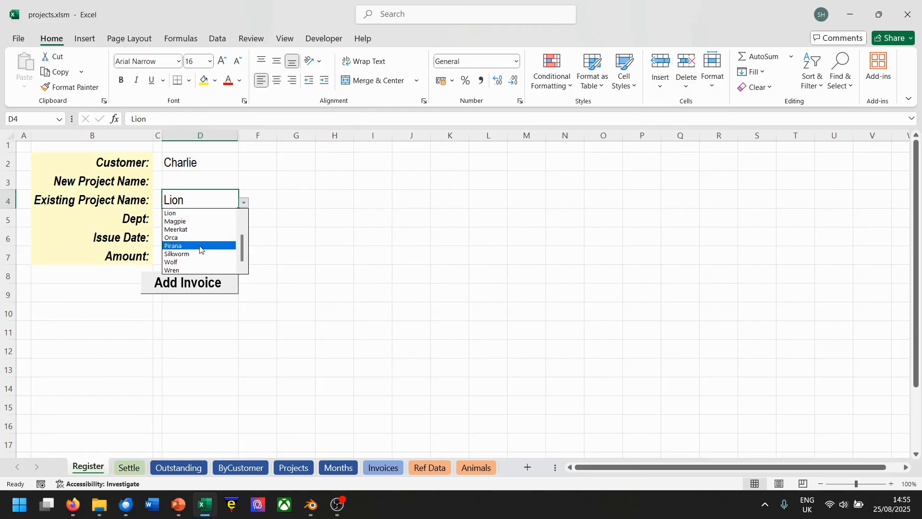
left_click_drag(243, 251, 243, 244)
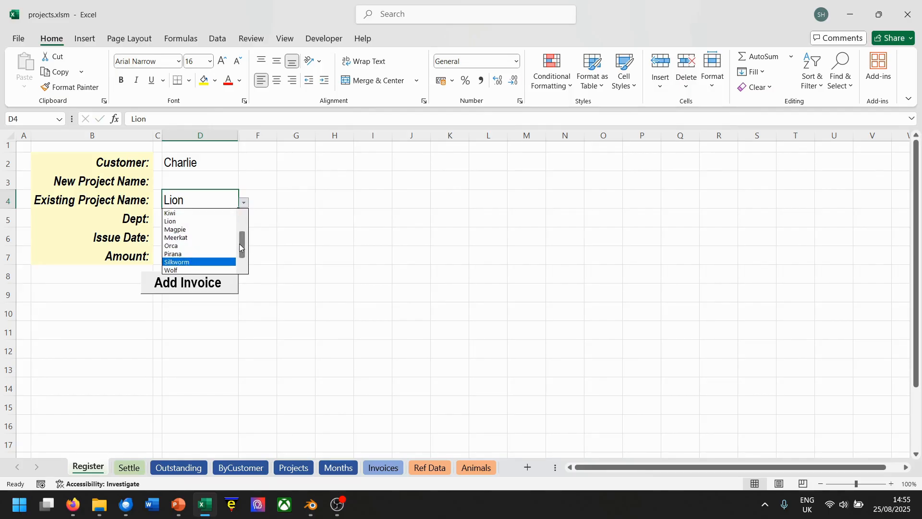
left_click(178, 214)
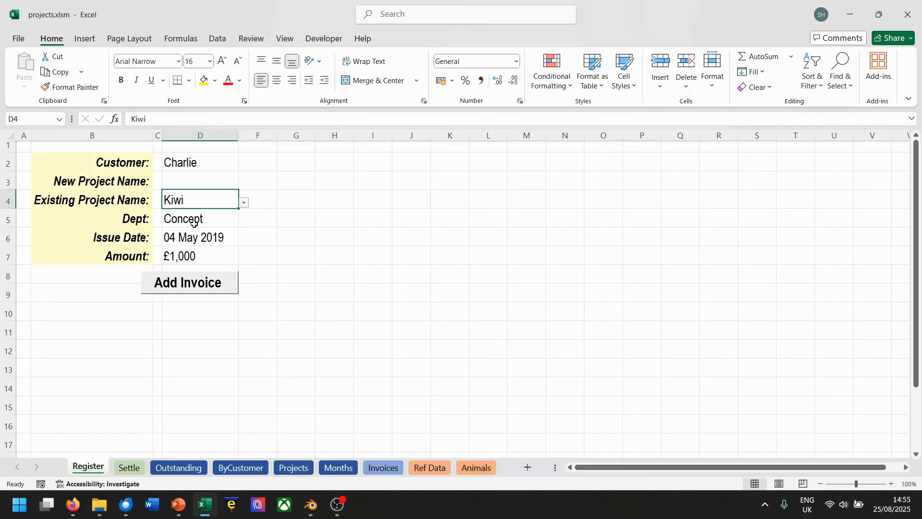
Set the department to Research and change the issue date to 04 Jun 2019.
left_click(194, 222)
left_click(244, 222)
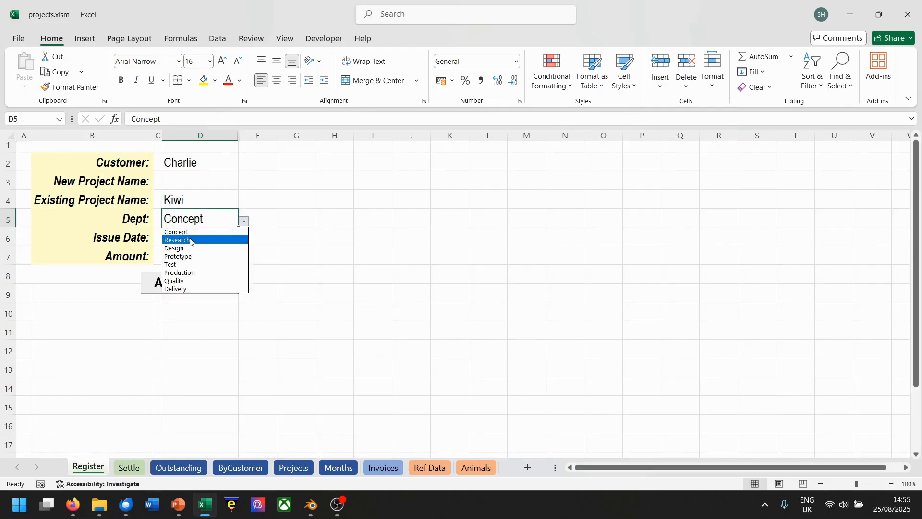
left_click(190, 240)
left_click(192, 240)
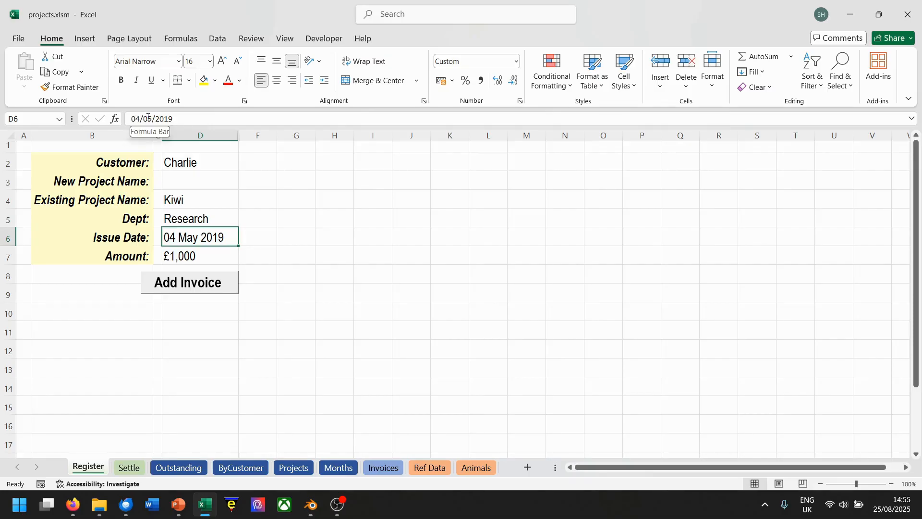
key("F2")
left_click_drag(152, 118, 147, 119)
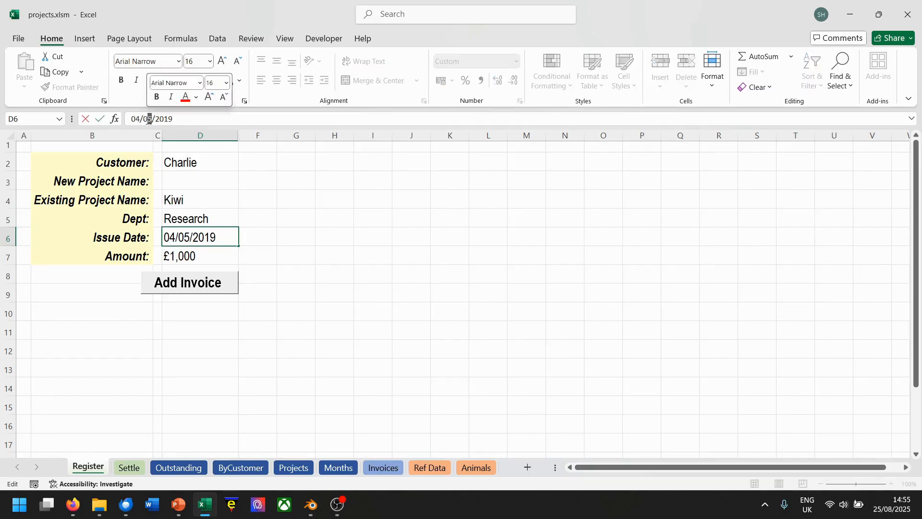
type("6")
key("Return")
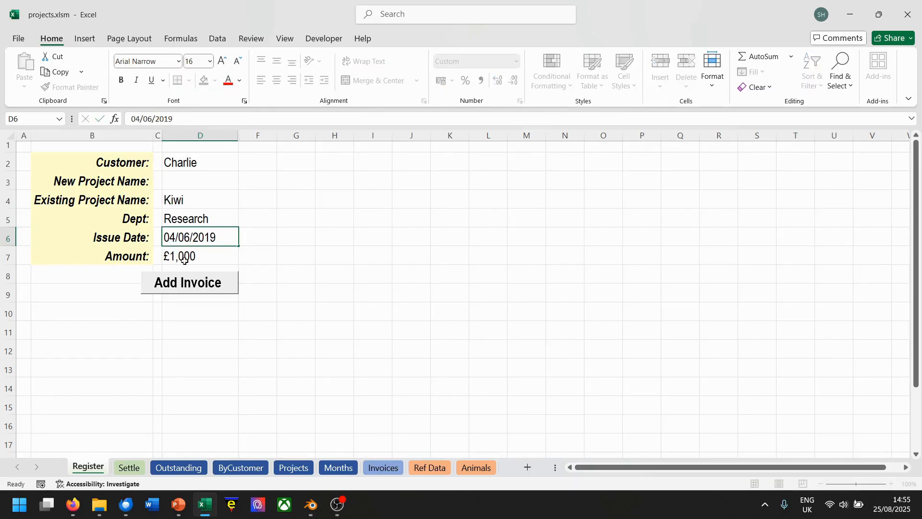
Add the Kiwi Research invoice with an amount of £4,000 and view the Projects sheet.
left_click_drag(136, 119, 115, 123)
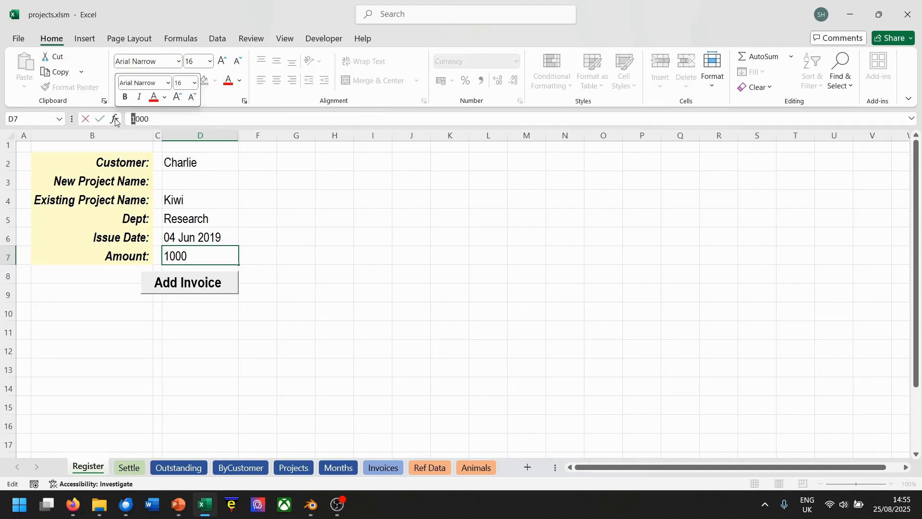
type("4")
left_click(181, 284)
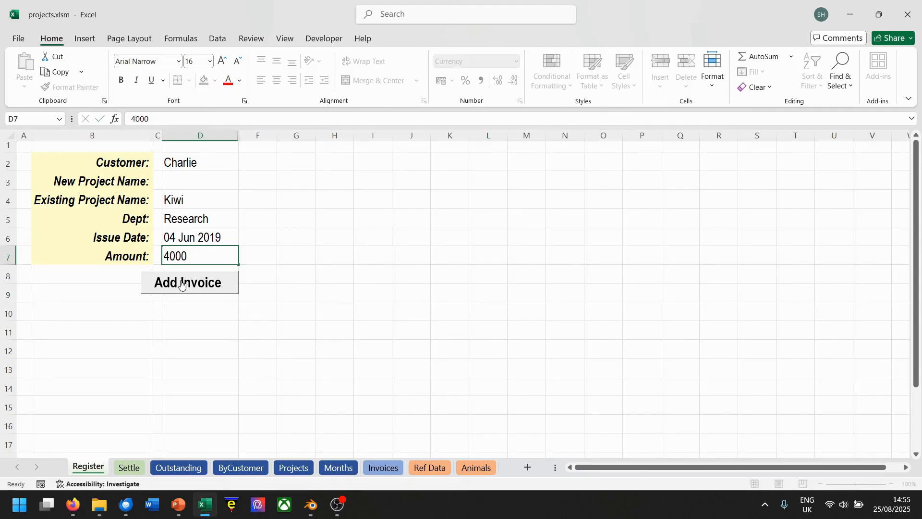
left_click(294, 469)
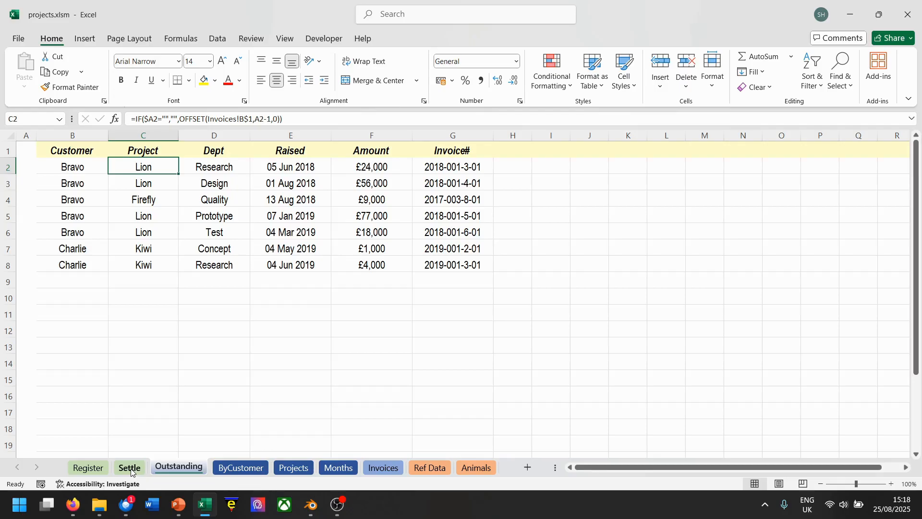
On the Settle sheet, select Bravo's Lion Research invoice and close it with the settle date 10 Jul 2018.
left_click(131, 472)
left_click(199, 226)
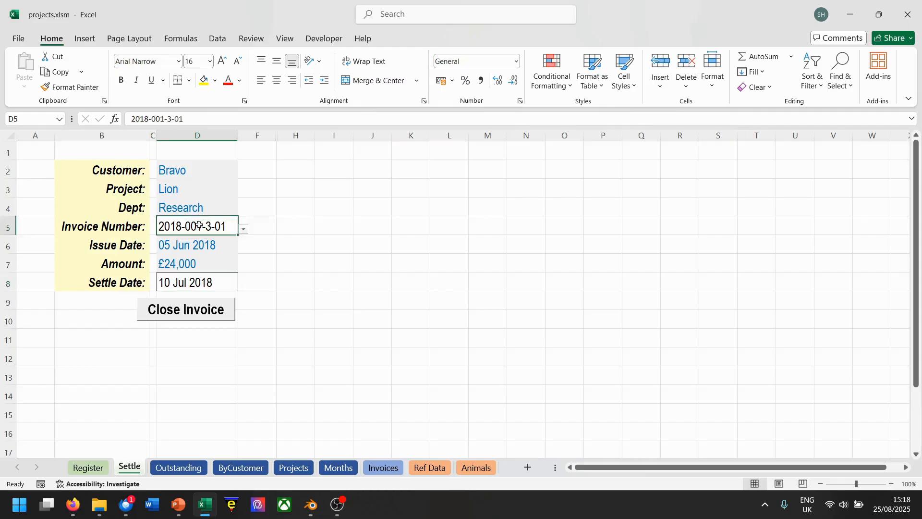
left_click(243, 229)
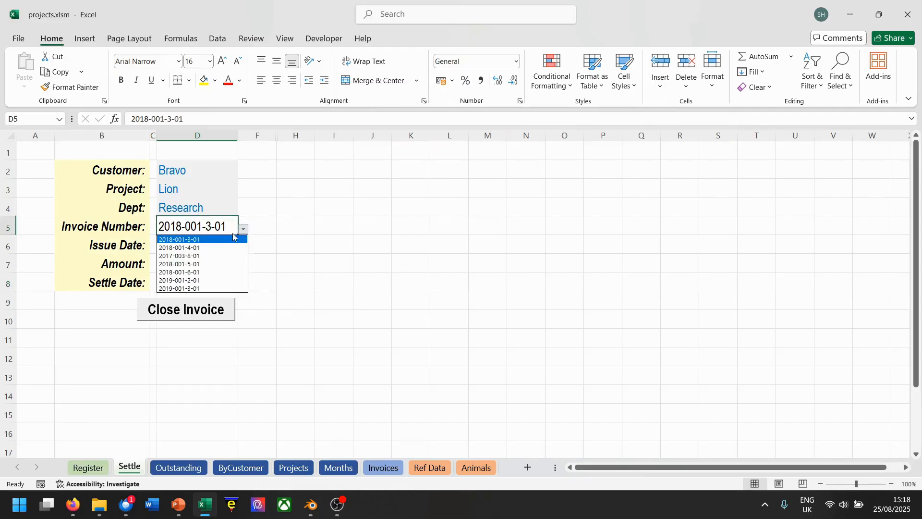
left_click(196, 241)
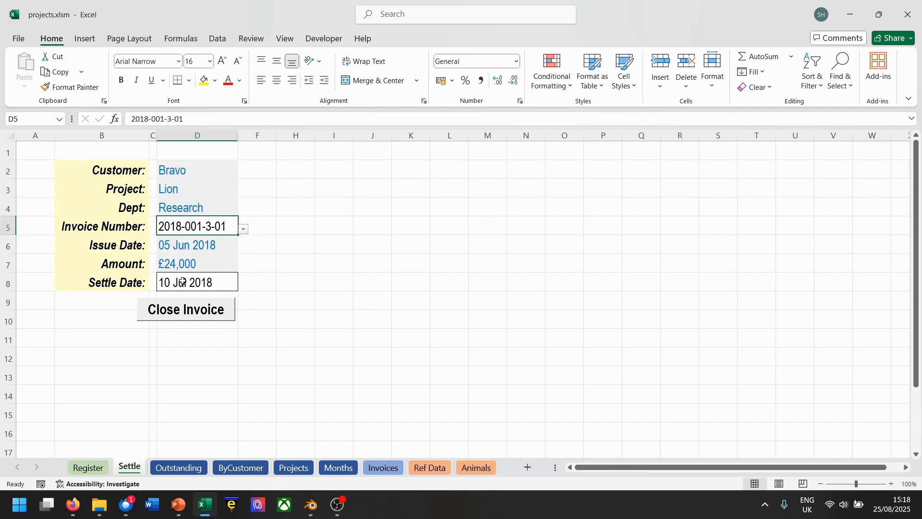
left_click(183, 282)
left_click(184, 311)
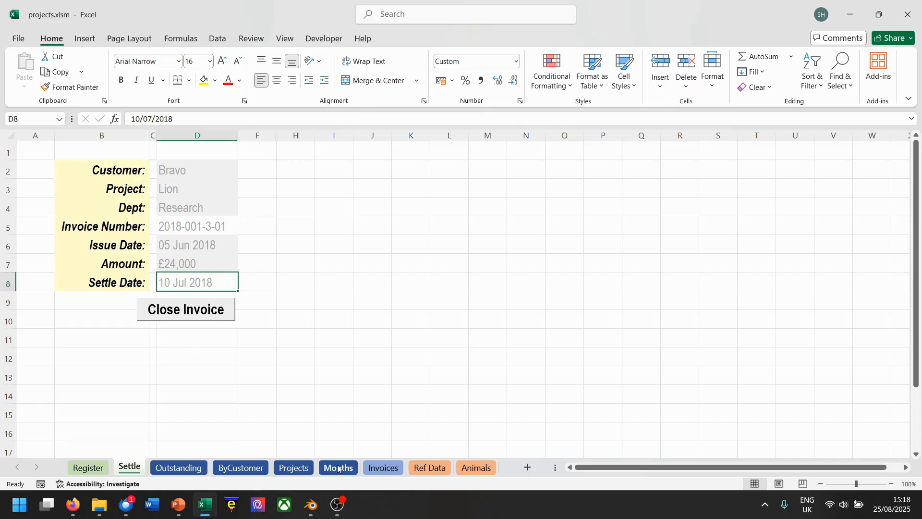
Review the Outstanding sheet and compare the ByCustomer project totals for all time with those for 2017.
left_click(188, 469)
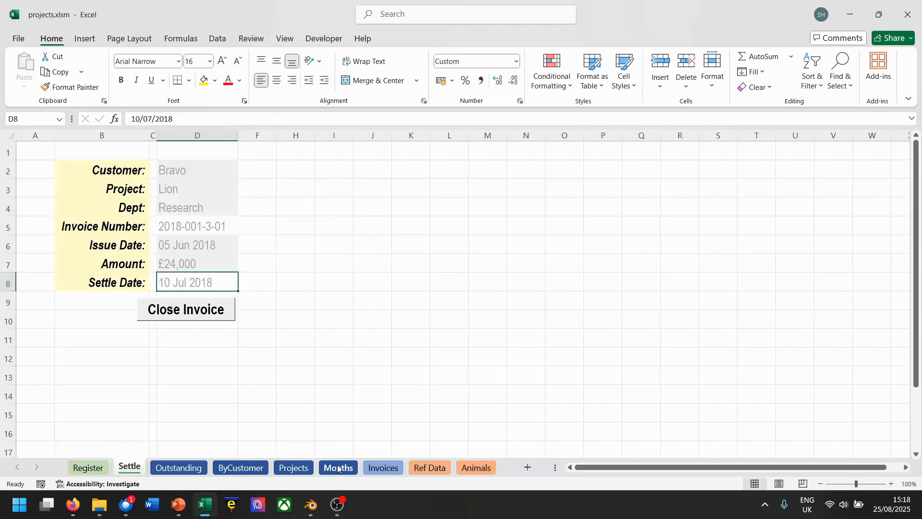
left_click(338, 468)
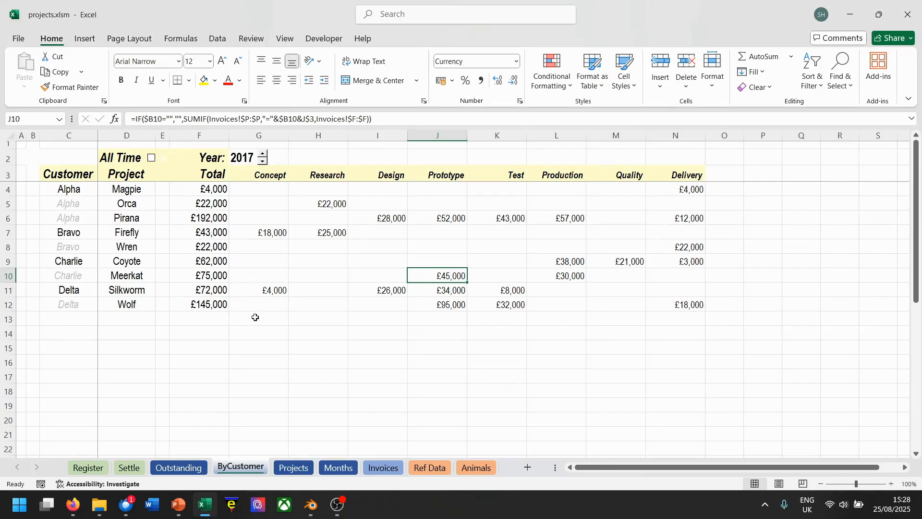
left_click(152, 158)
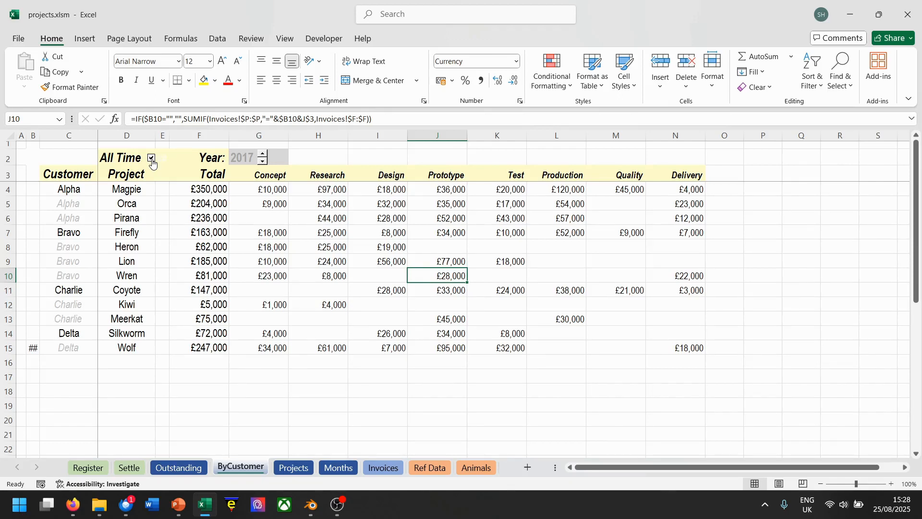
left_click(152, 162)
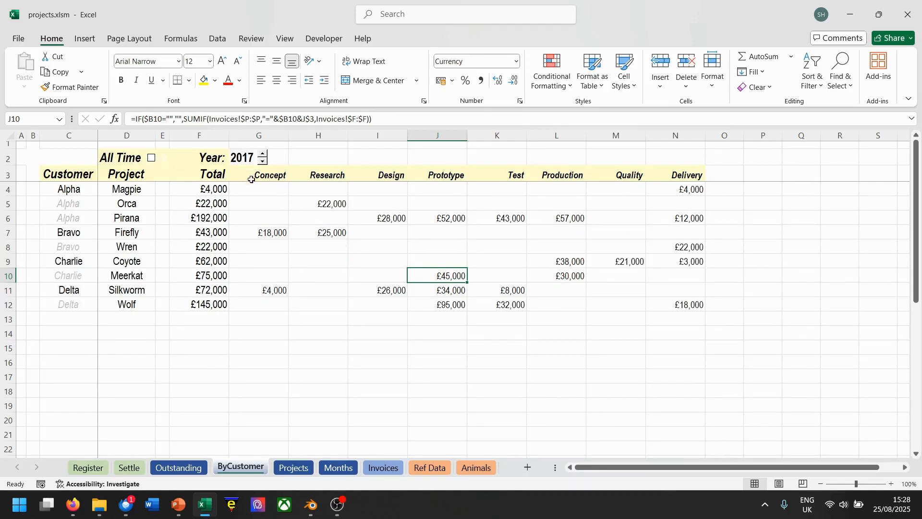